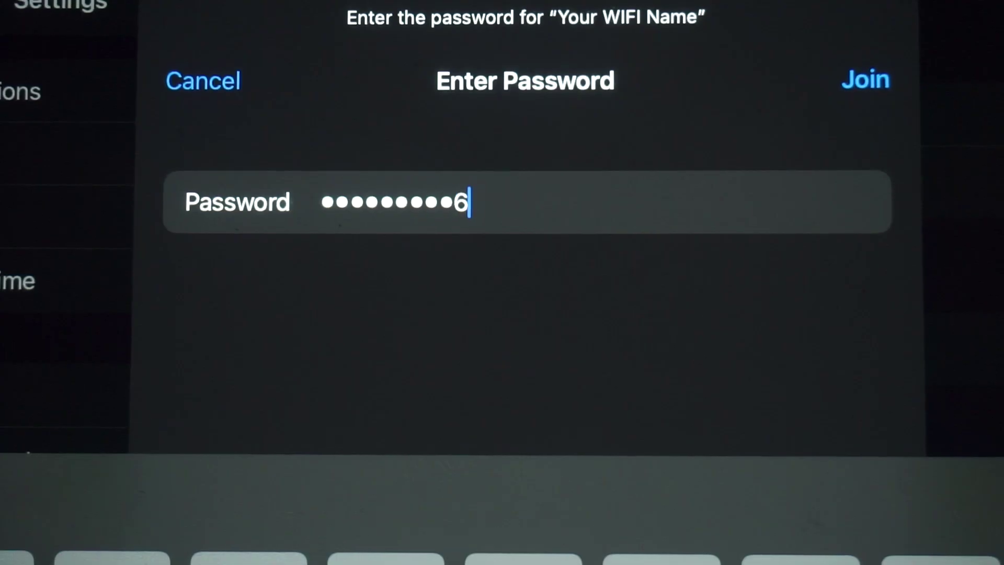
Step: Join the 'Your WIFI Name' network with the entered password
left_click(866, 79)
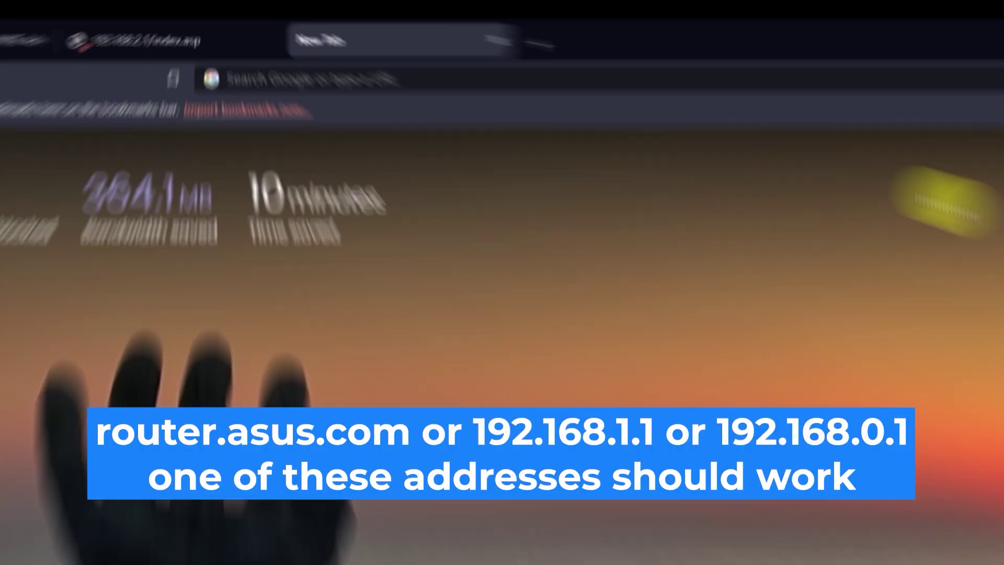
Step: Go to the router address 192.168.2.1 in Brave
left_click(249, 128)
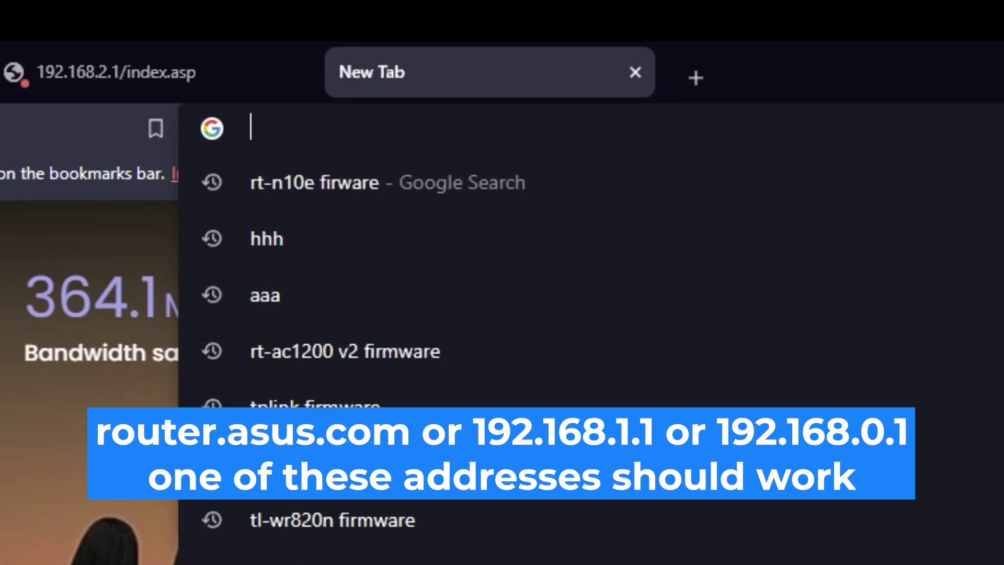
type("192.16")
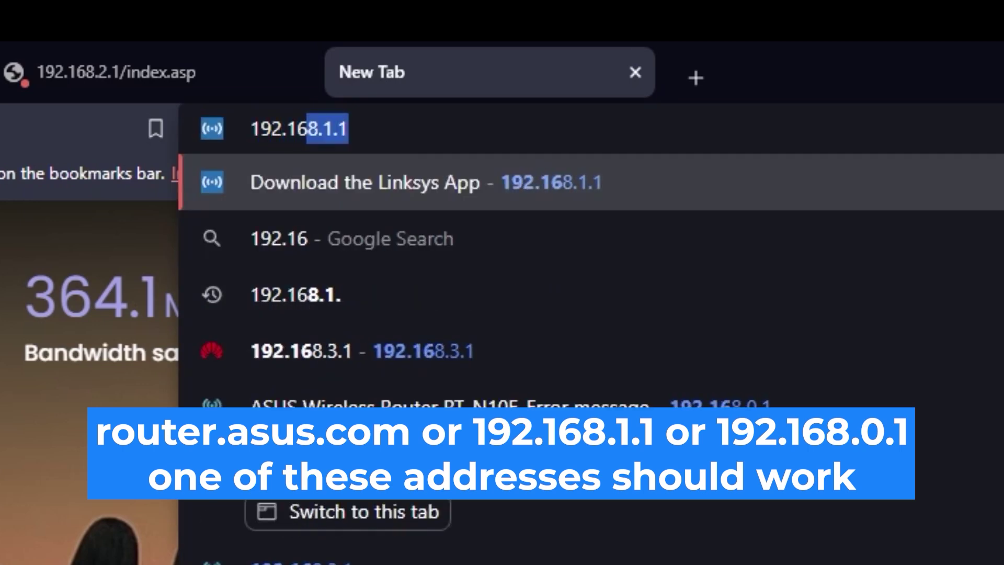
type("8.2.1")
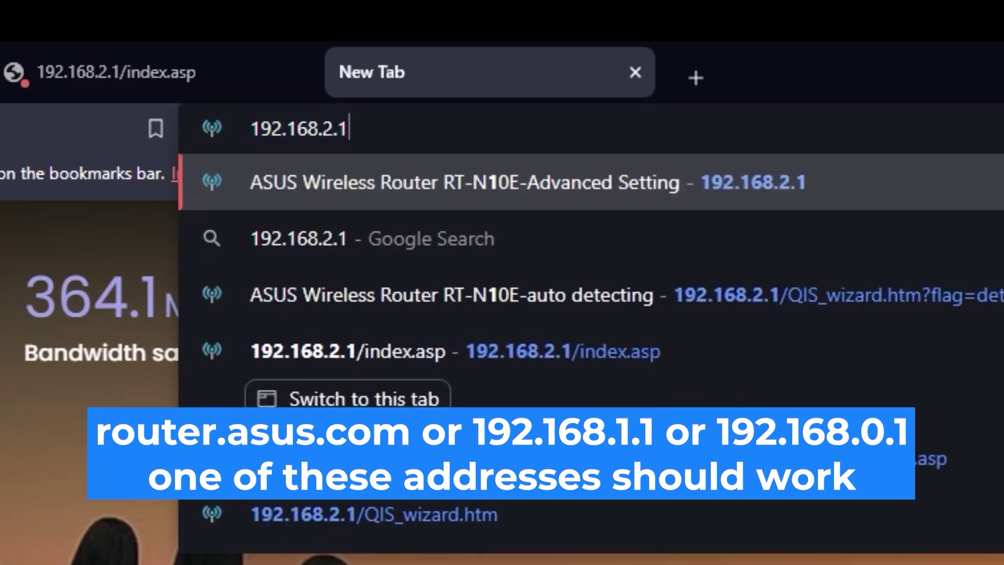
key("Return")
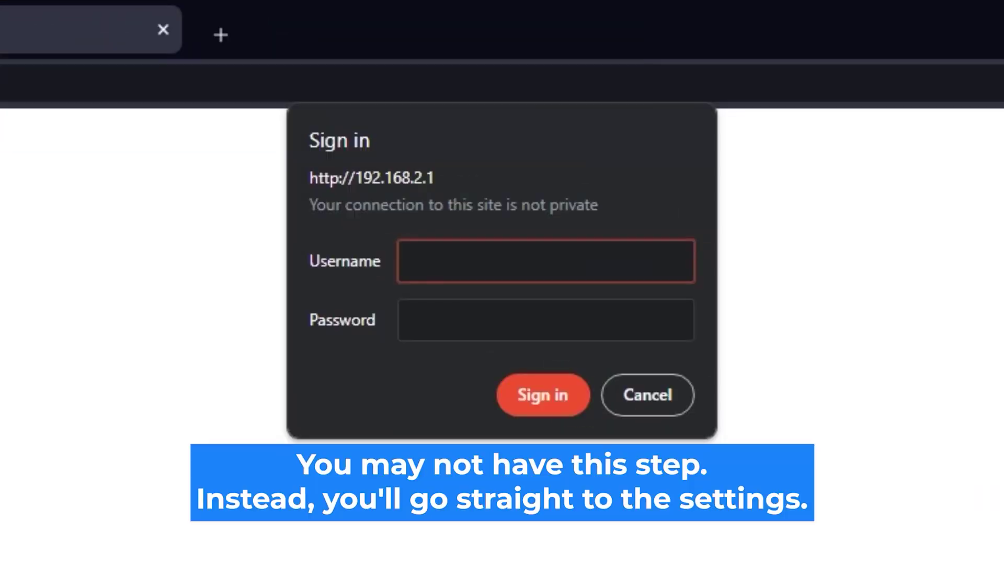
Step: Sign in to the router with the admin username and password
type("admin")
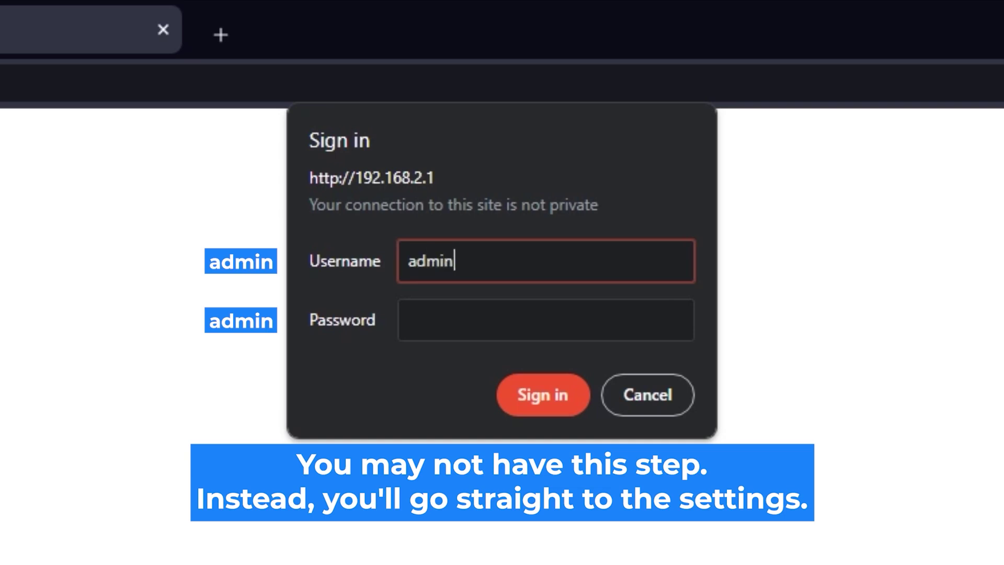
left_click(616, 309)
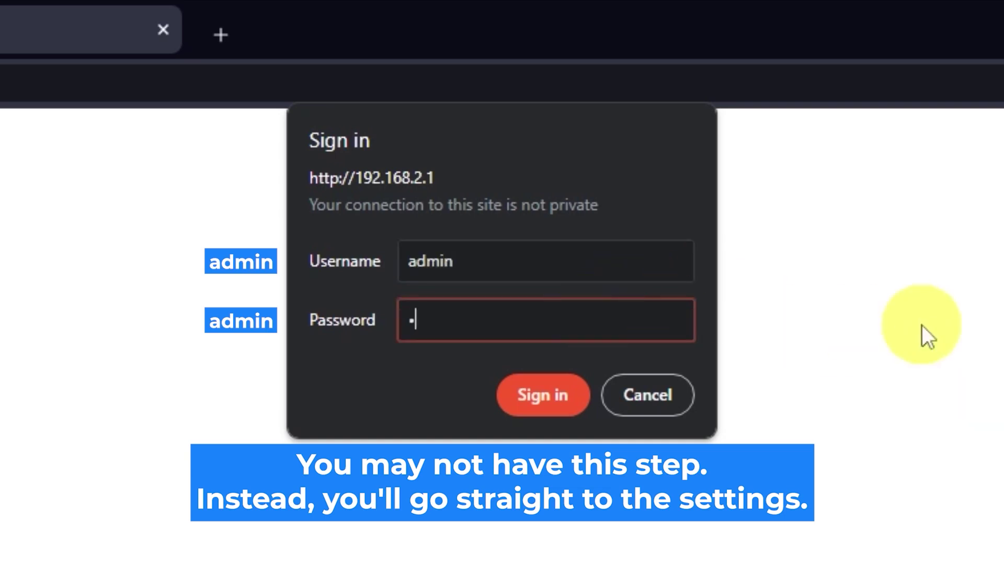
type("admin")
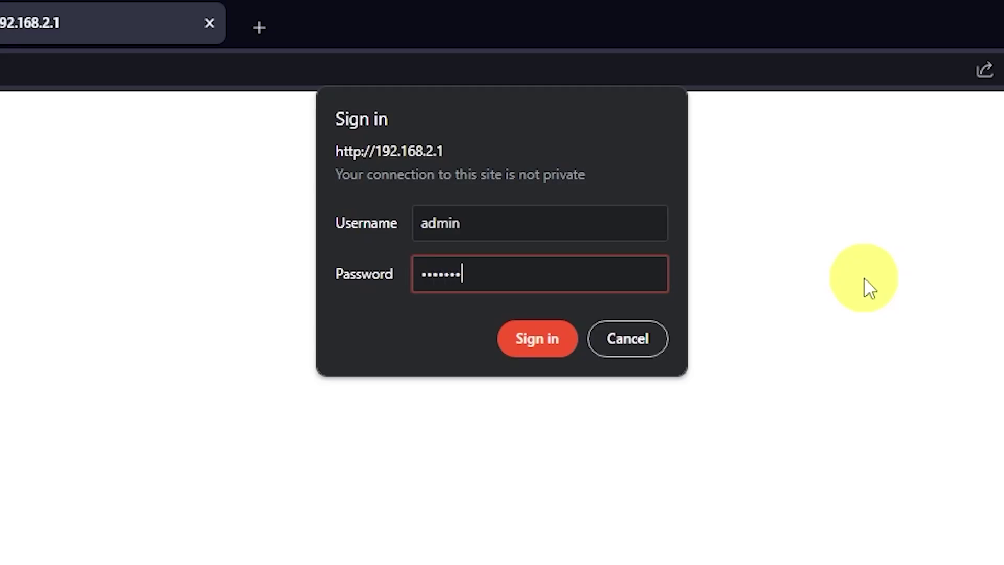
left_click(546, 350)
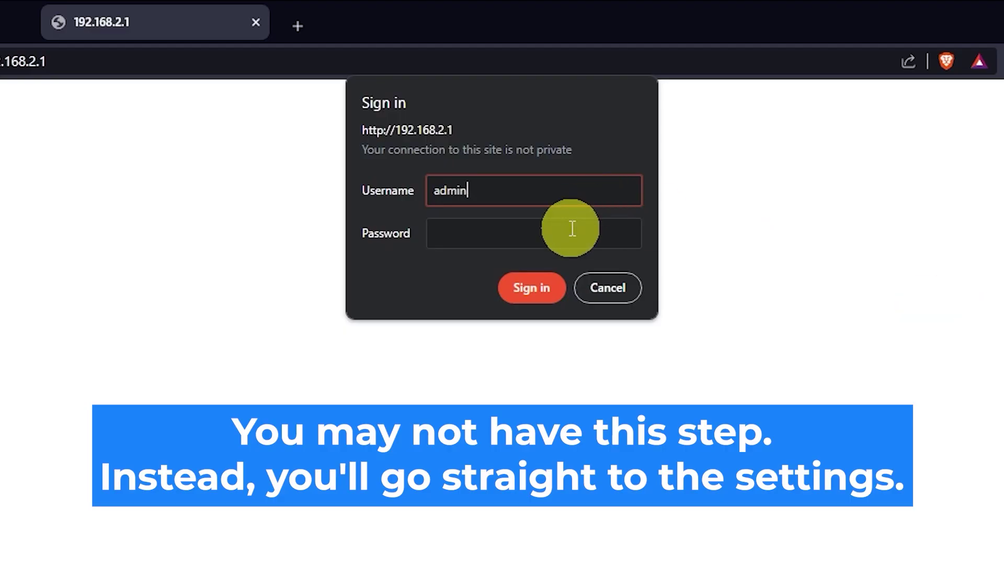
left_click(572, 227)
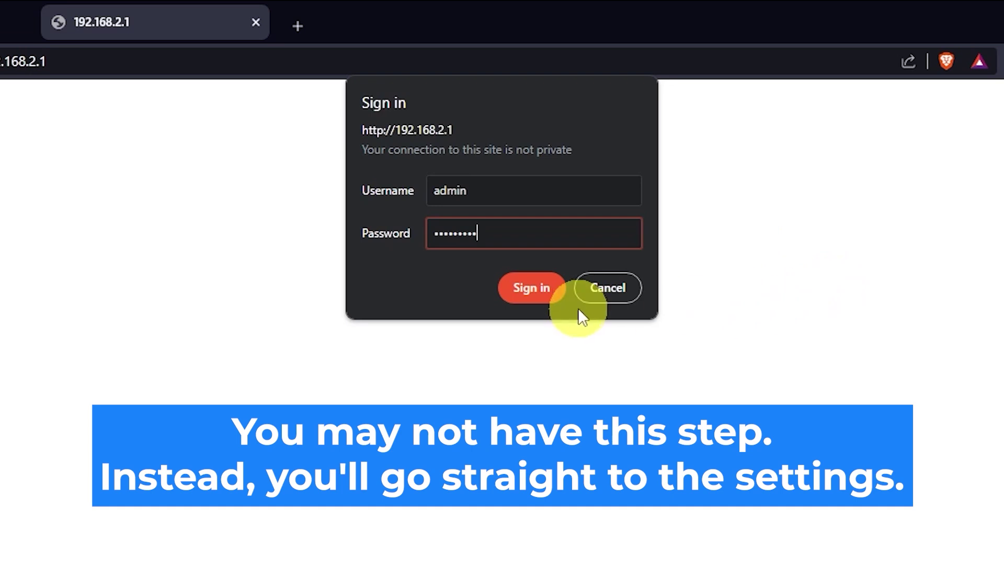
left_click(539, 292)
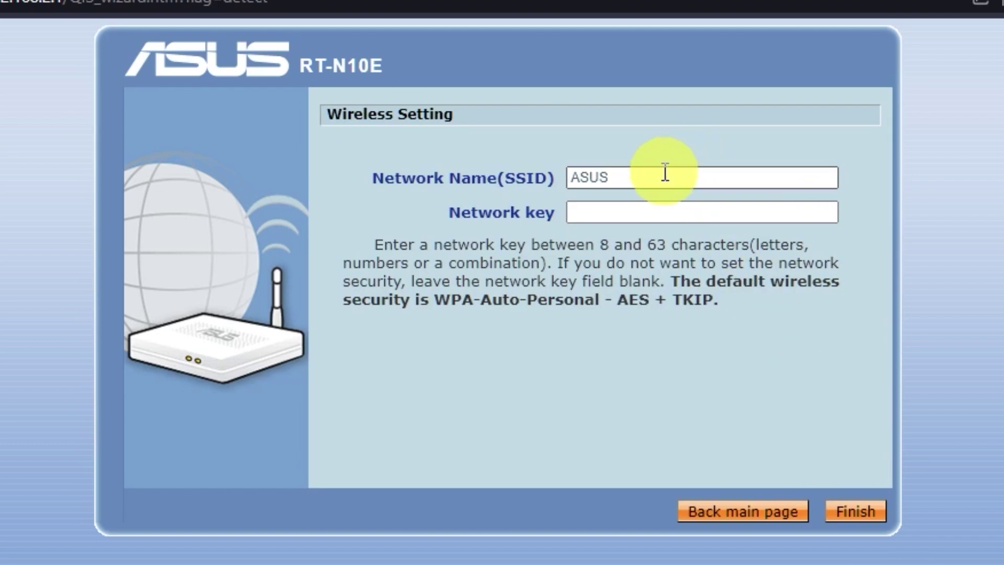
Step: Keep SSID 'ASUS', enter a new network key, and finish the wireless setup
left_click(611, 211)
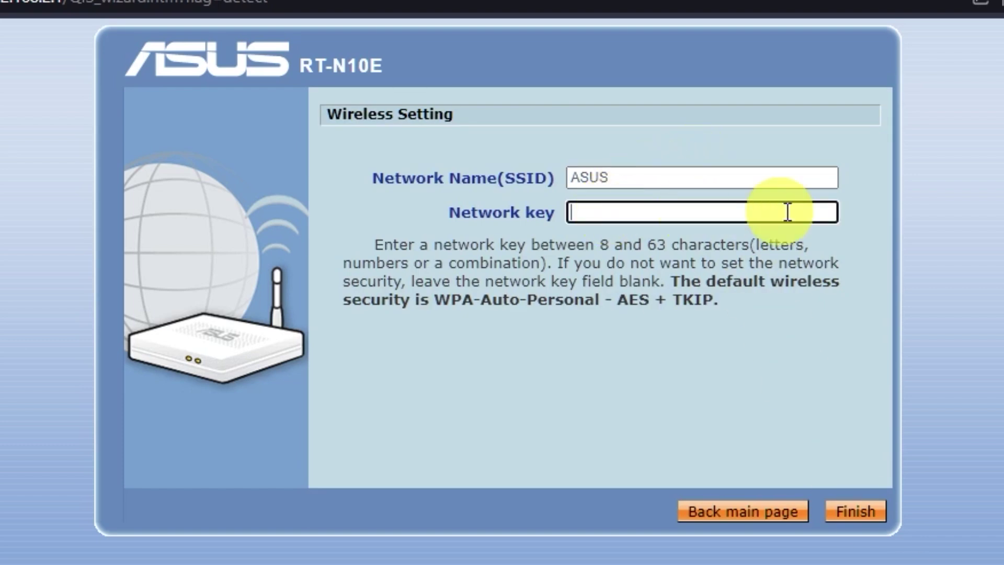
left_click(654, 182)
left_click(655, 212)
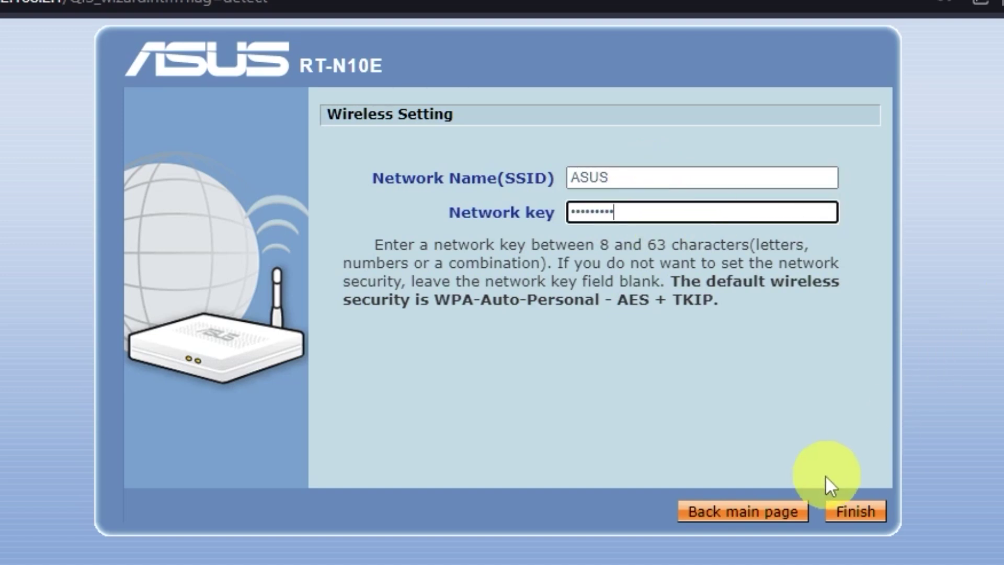
left_click(851, 518)
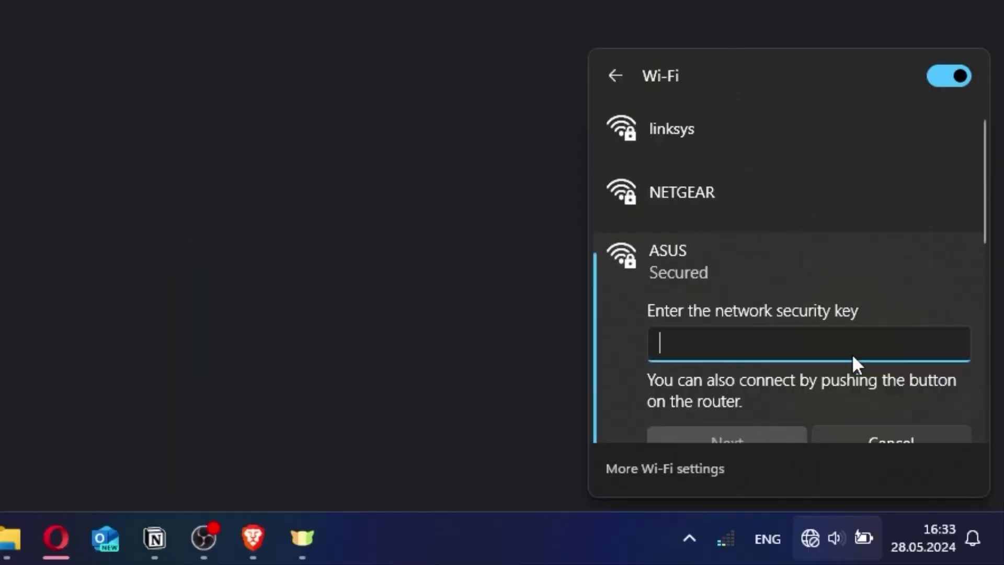
Step: Enter the ASUS network's security key to connect the laptop
type("••••")
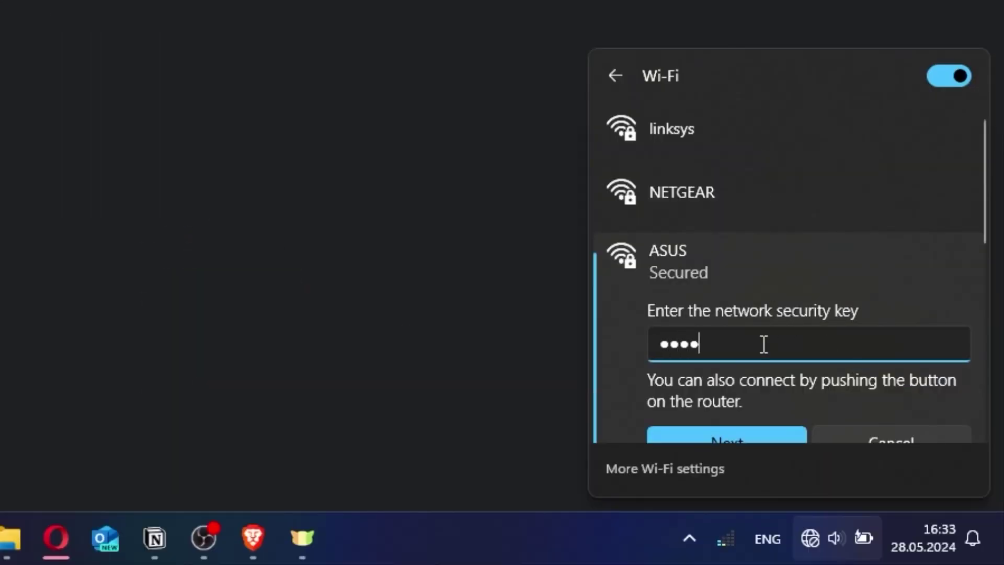
type("••••••")
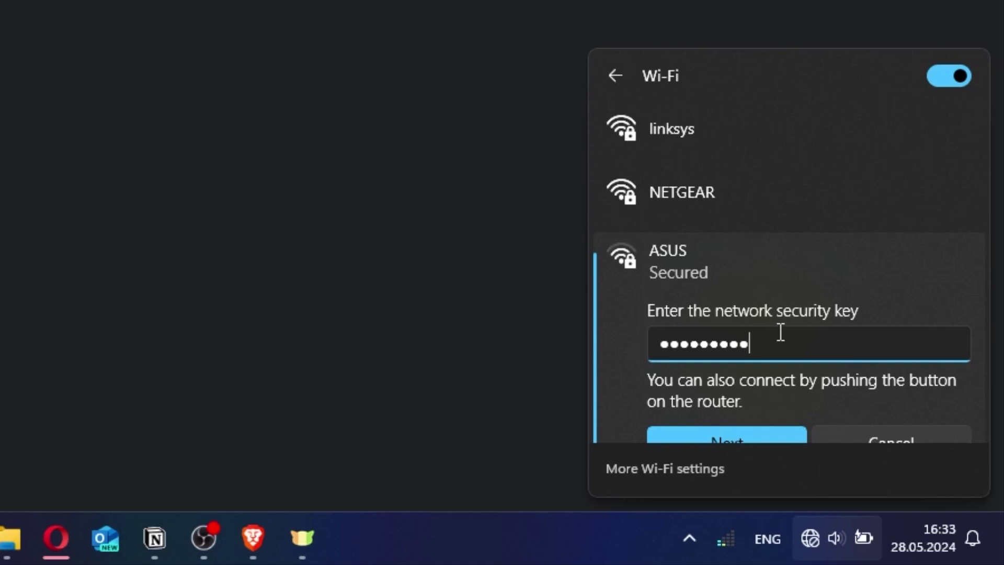
left_click(743, 432)
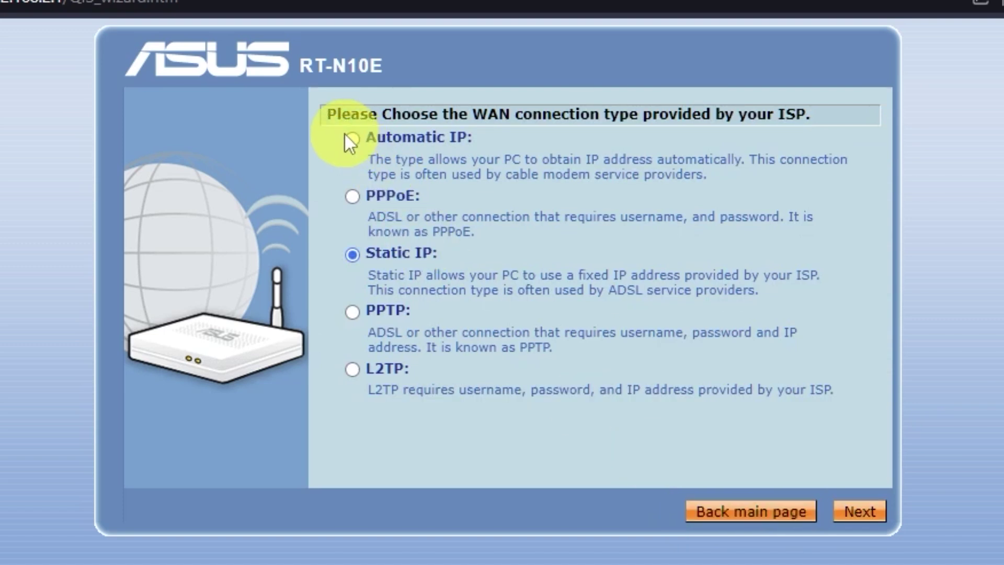
Step: Choose Automatic IP, pass the ISP and DNS steps unchanged, and apply all settings
left_click(351, 138)
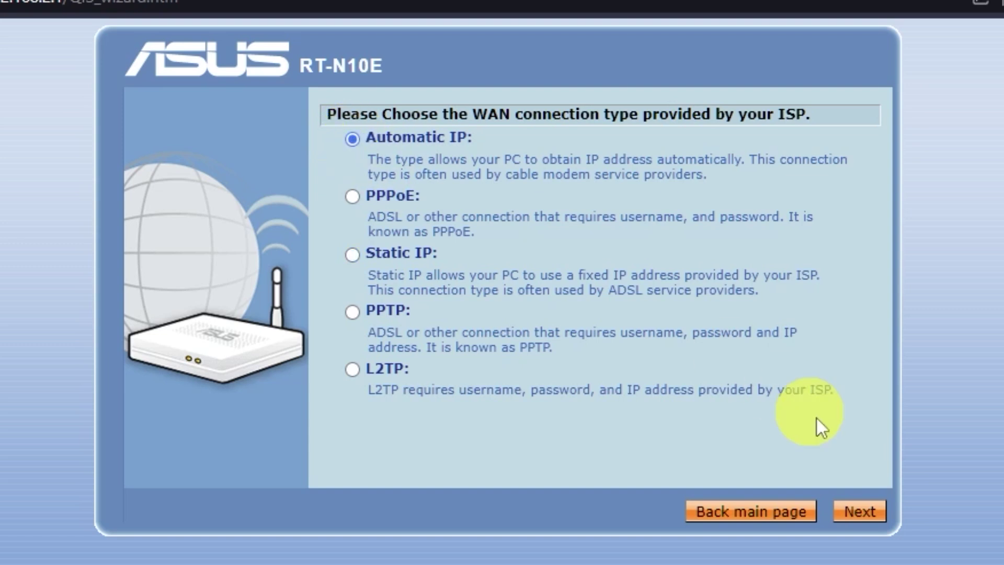
left_click(881, 521)
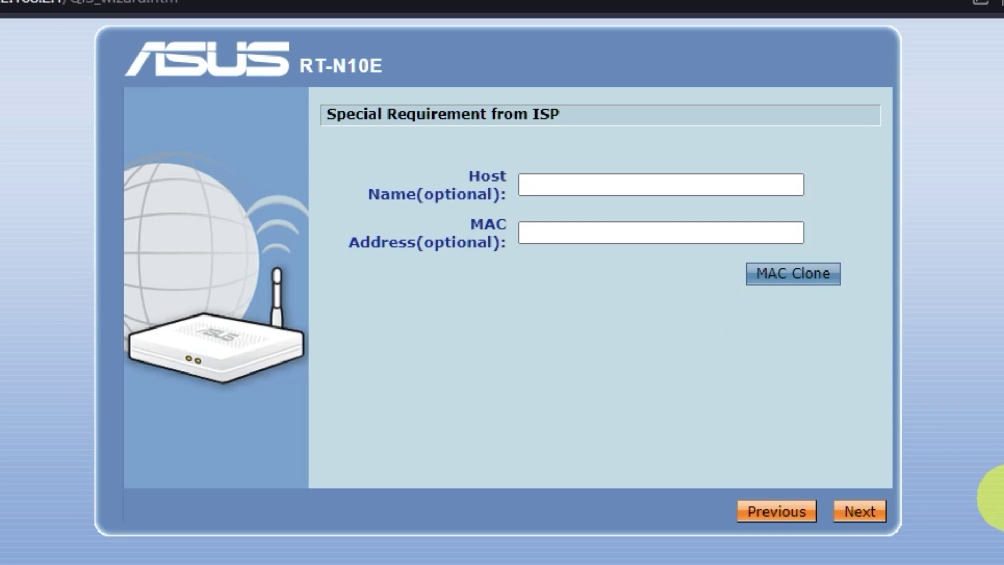
left_click(860, 511)
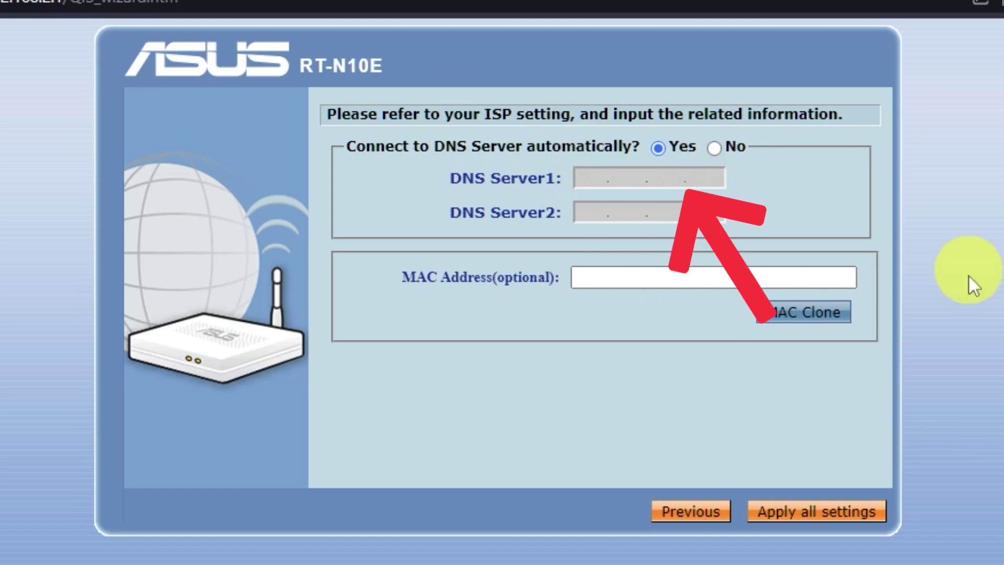
left_click(861, 517)
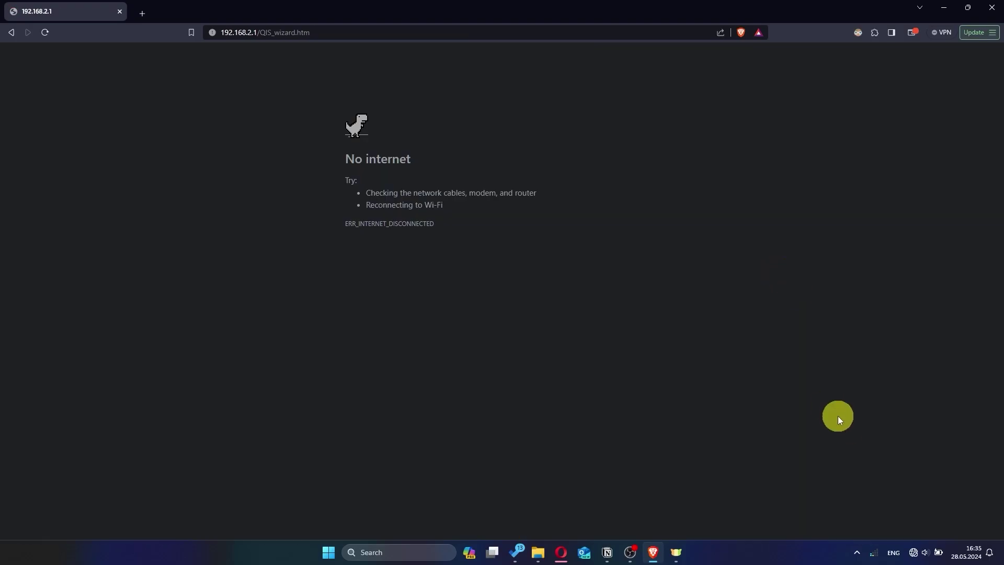
Step: Show the list of available Wi-Fi networks from the taskbar network settings
left_click(914, 553)
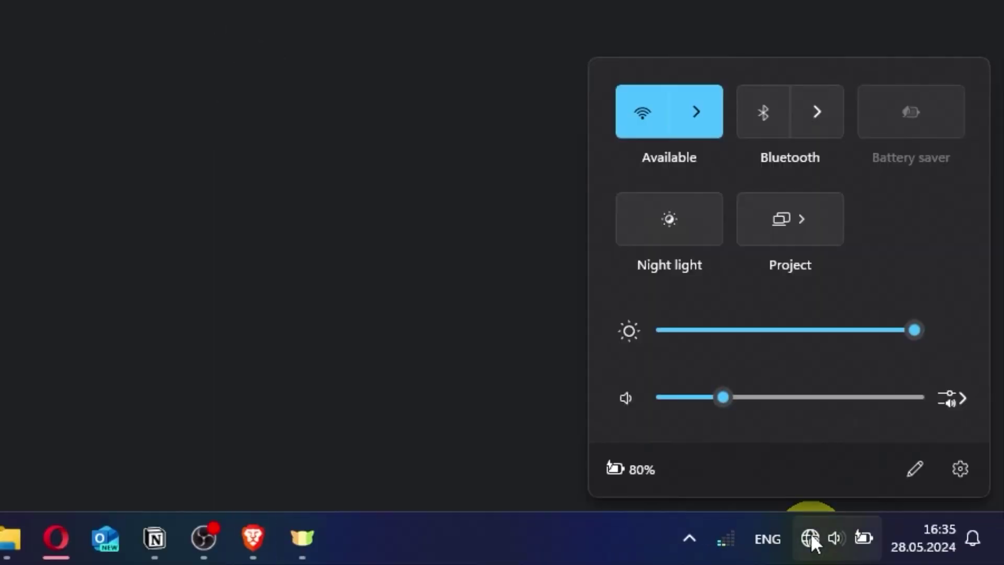
left_click(696, 122)
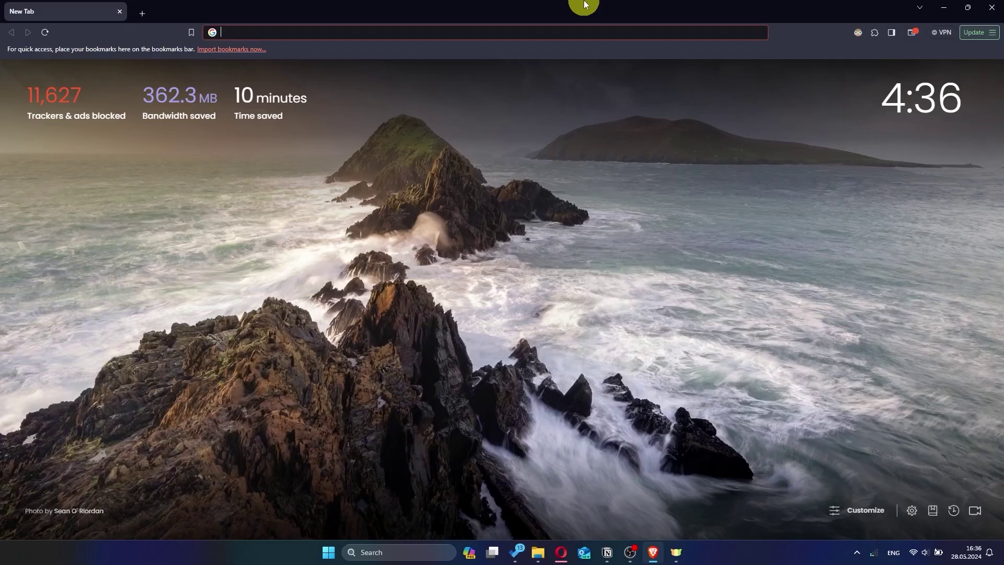
Step: Load the router sign-in page at 192.168.2.1
left_click(360, 31)
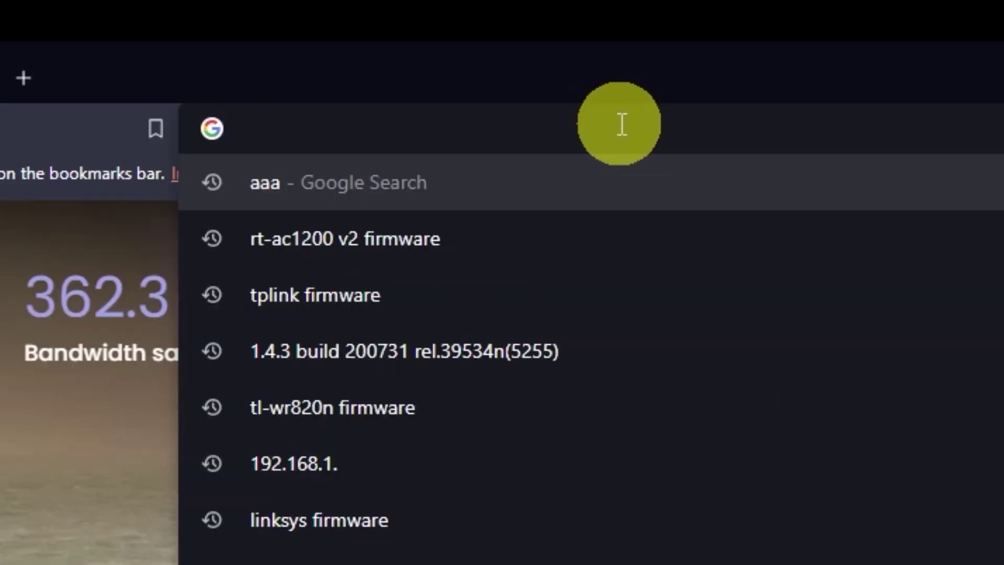
type("192.168.")
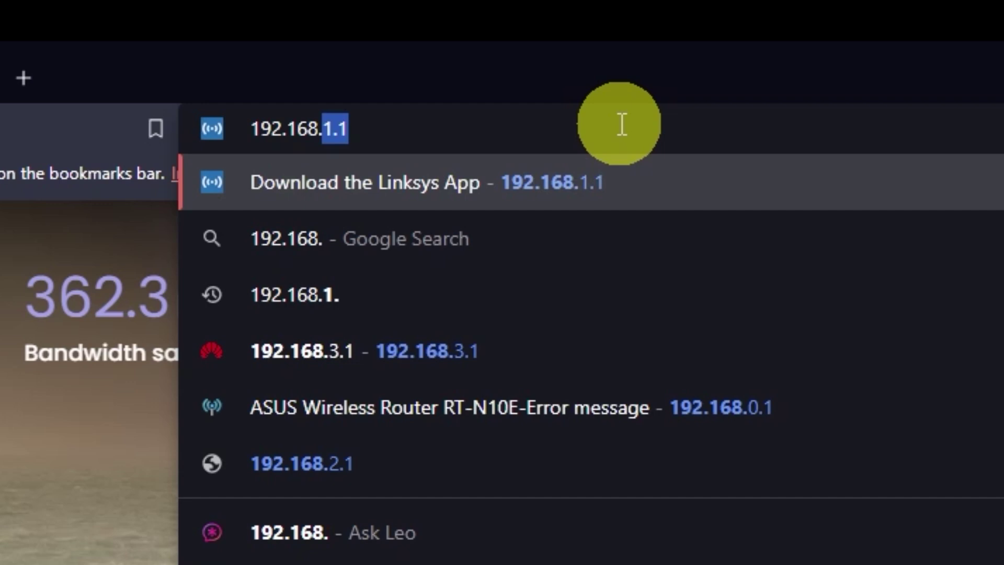
type("2.1")
key("Return")
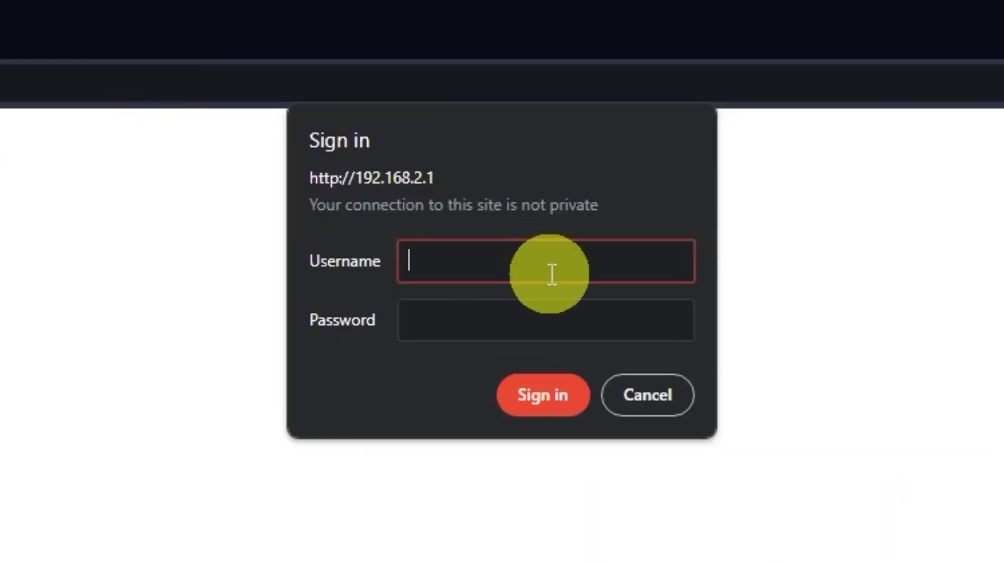
Step: Sign in with the admin credentials and confirm a router reboot
type("admin")
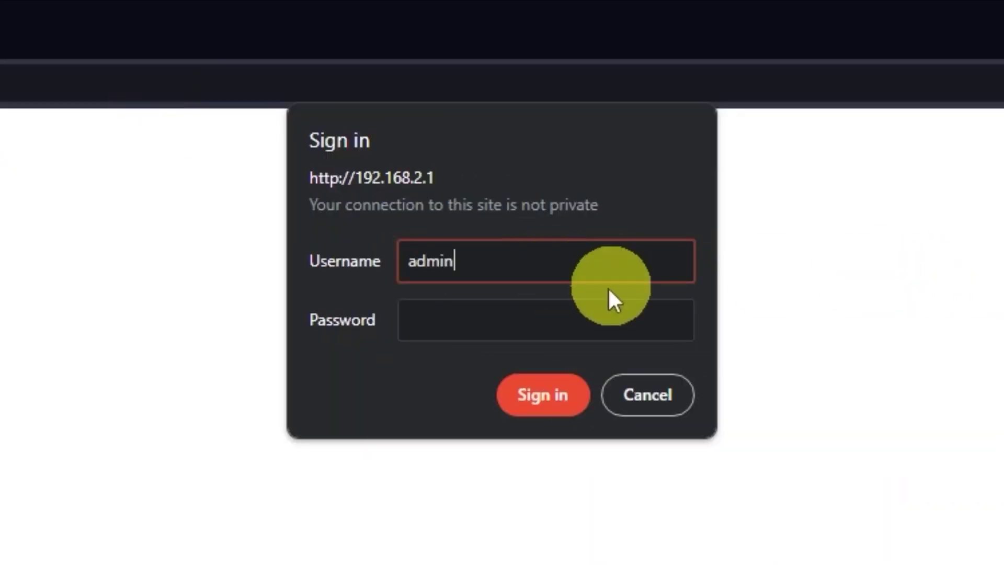
left_click(628, 306)
type("admin")
left_click(557, 395)
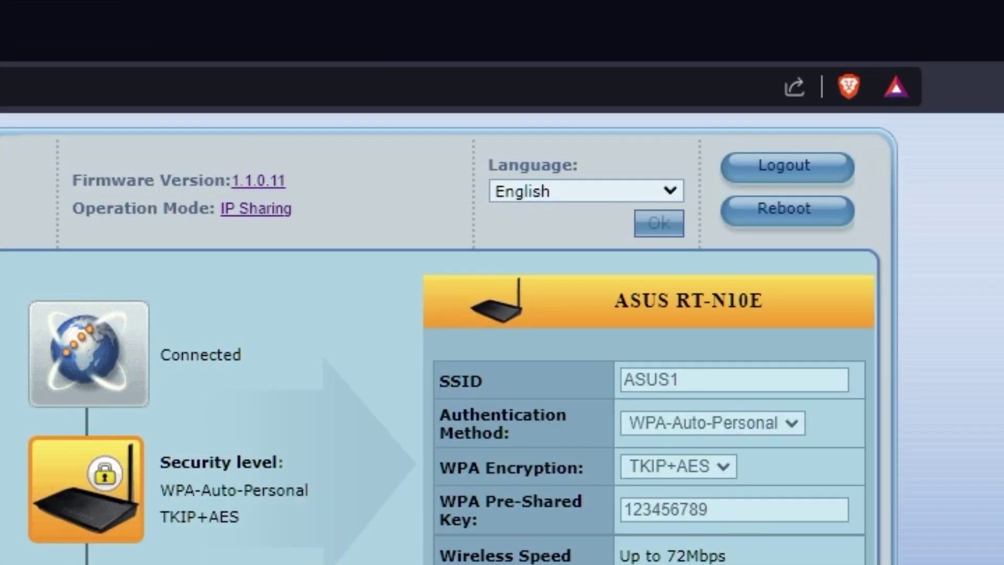
left_click(816, 227)
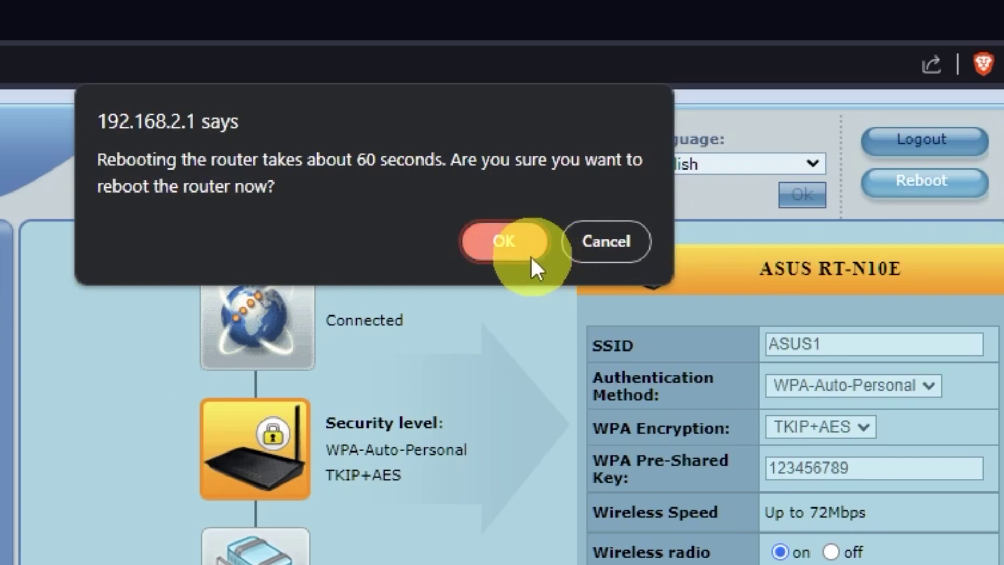
left_click(504, 244)
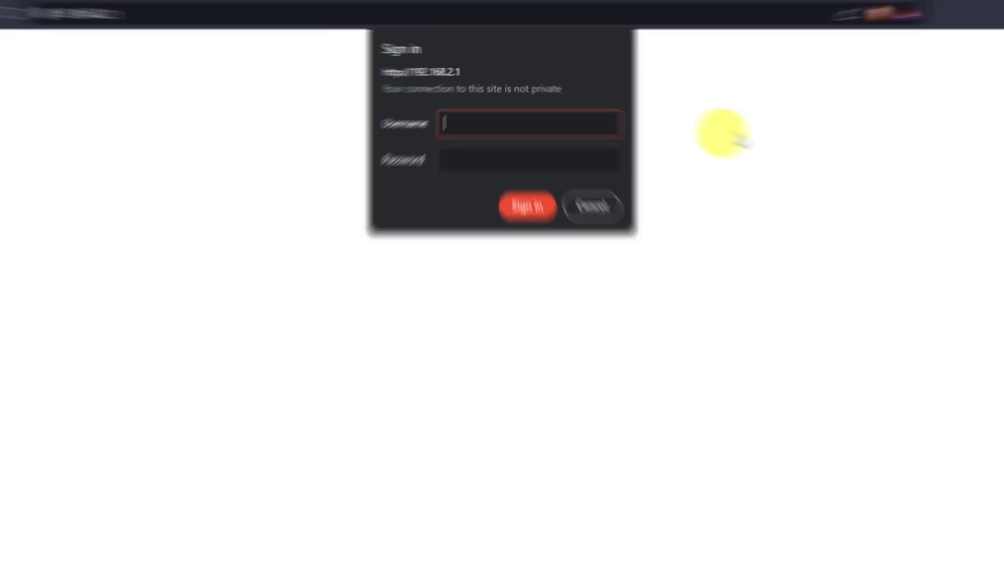
Step: Sign in with the admin credentials, decline saving the password, and keep English
type("admin")
left_click(579, 196)
type("adm")
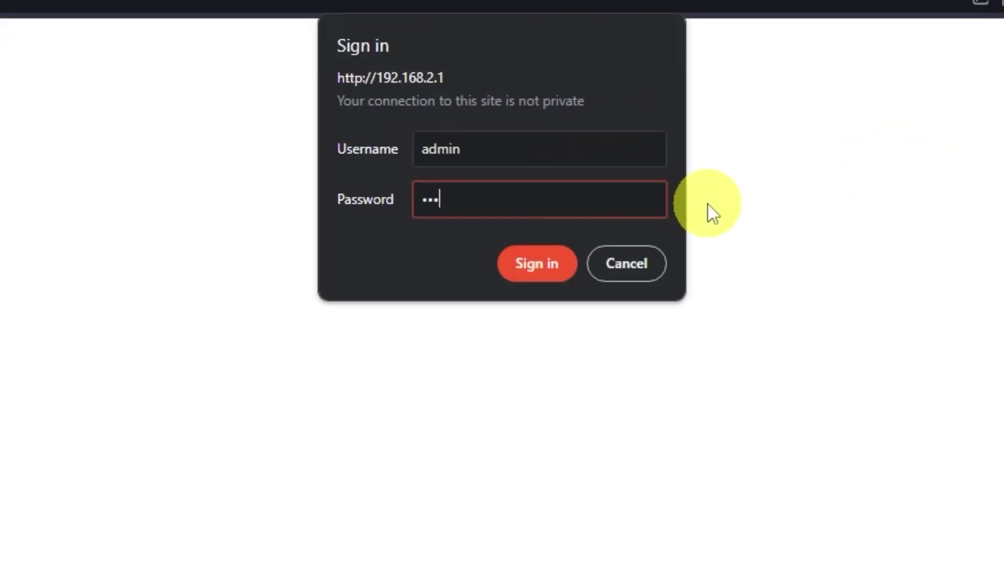
type("in")
left_click(544, 263)
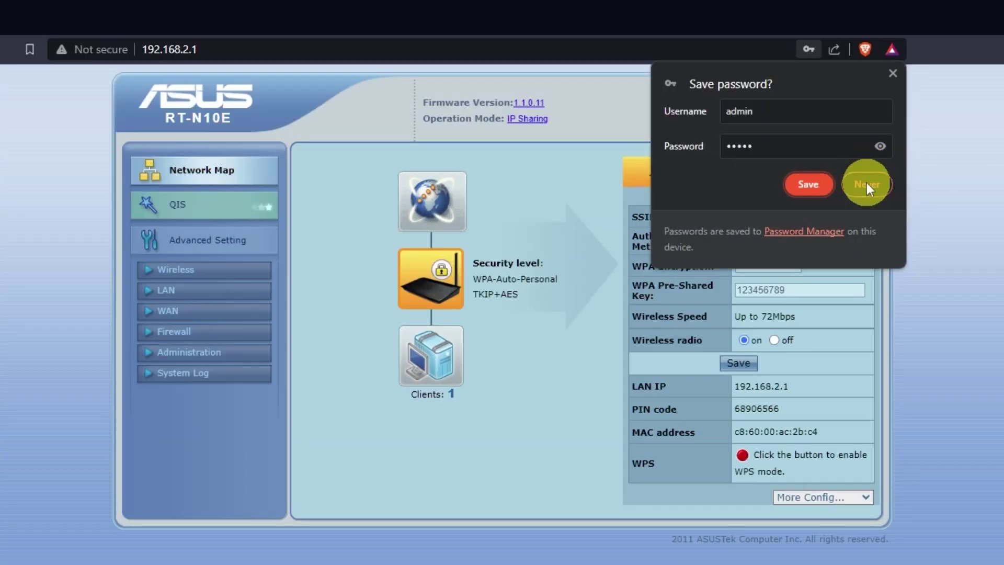
left_click(867, 184)
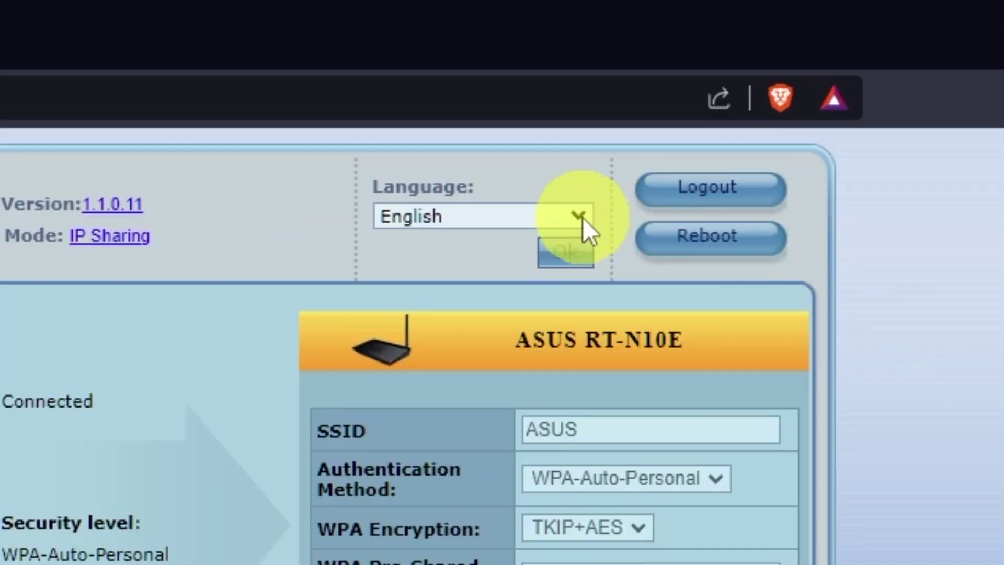
left_click(578, 216)
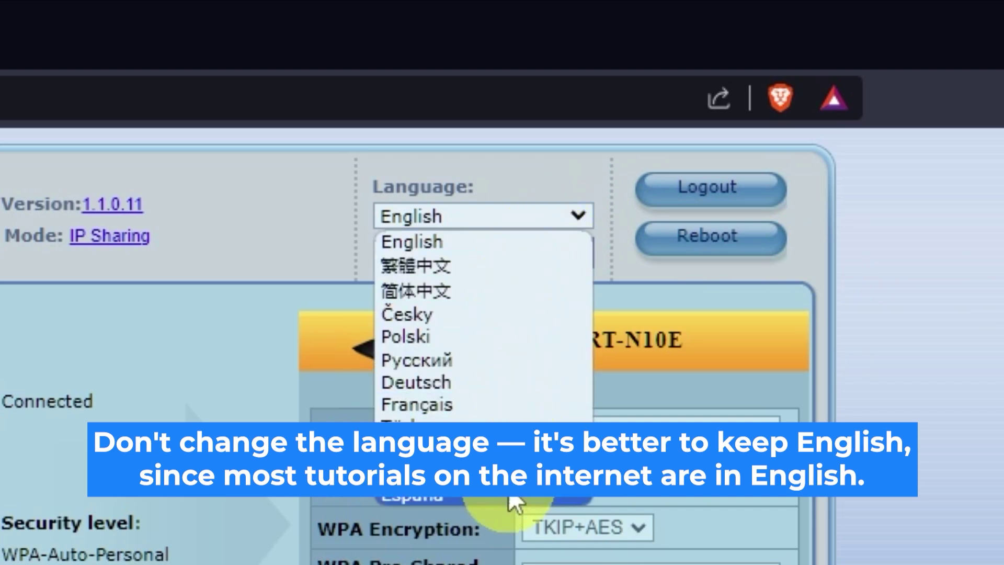
left_click(586, 218)
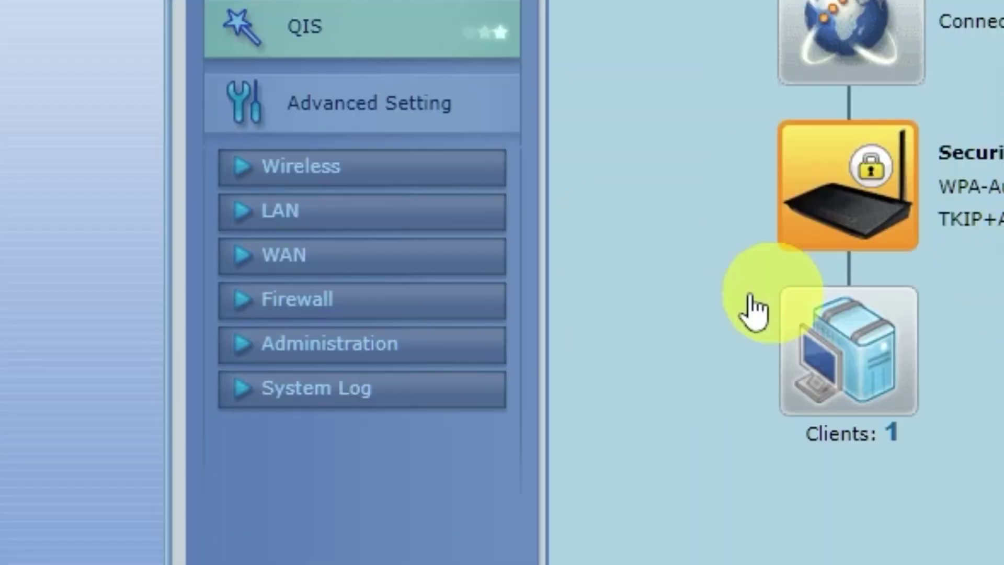
Step: Clone this computer's MAC address on the WAN page, apply, and confirm a reboot
left_click(337, 257)
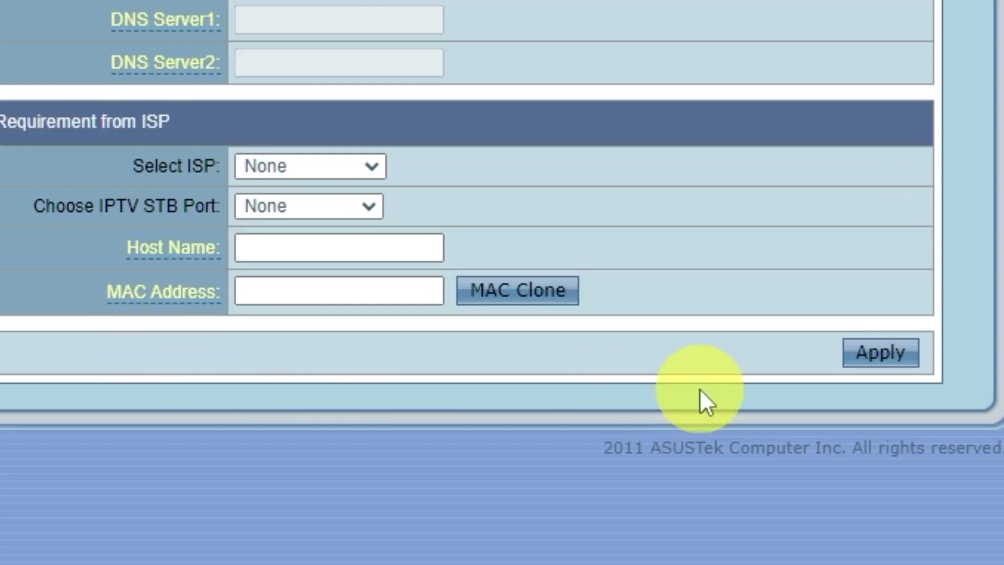
left_click(566, 299)
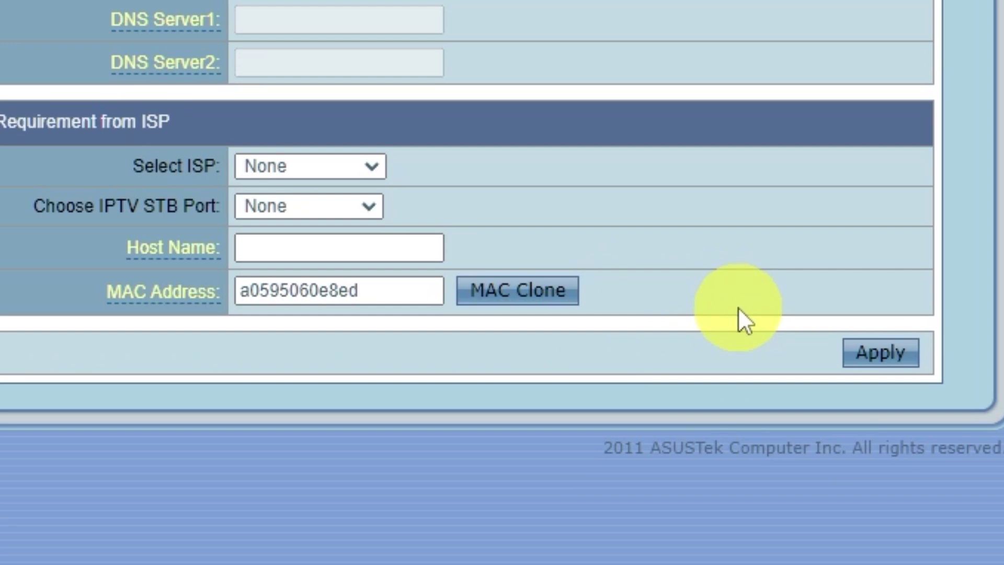
left_click(911, 354)
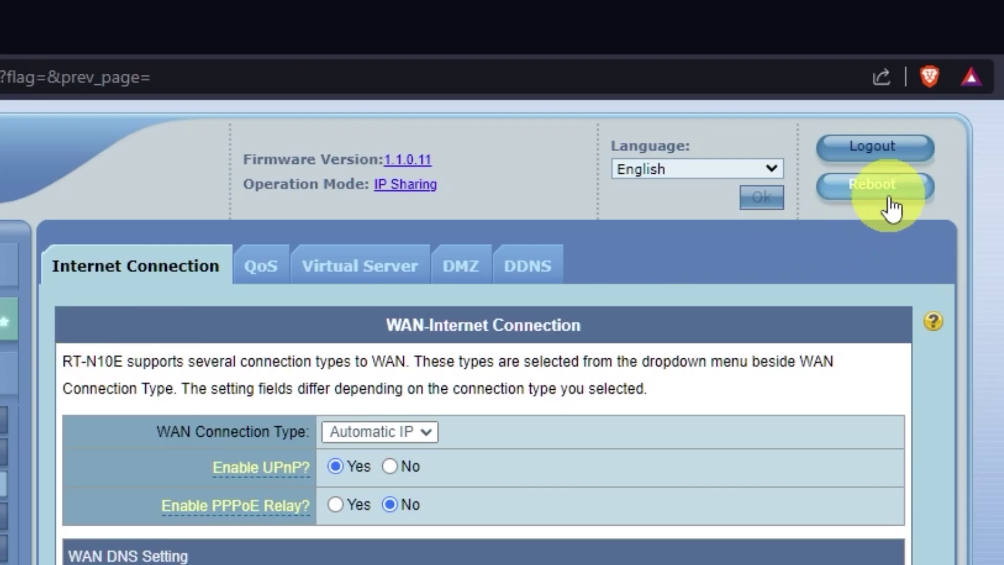
left_click(896, 192)
left_click(505, 237)
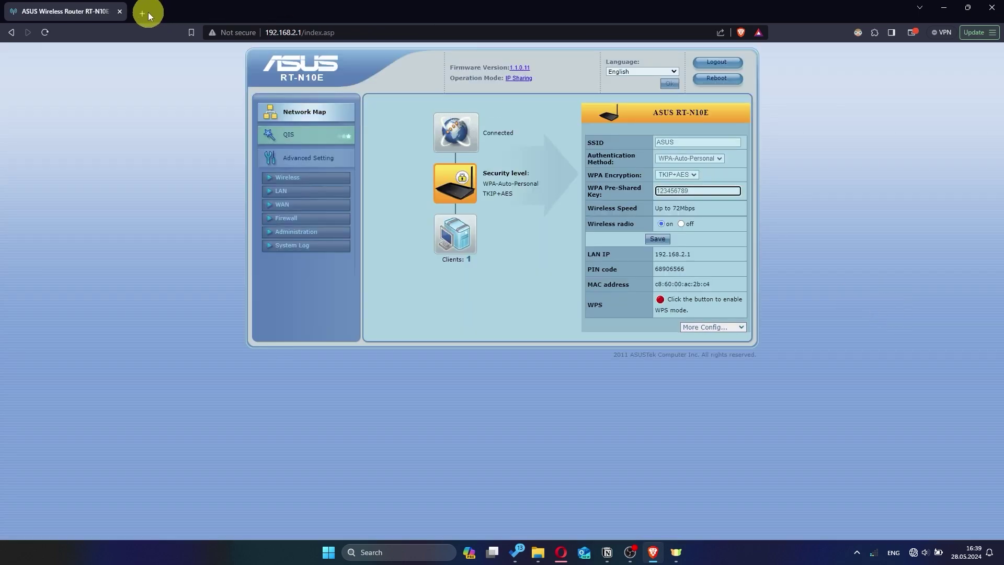
left_click(143, 14)
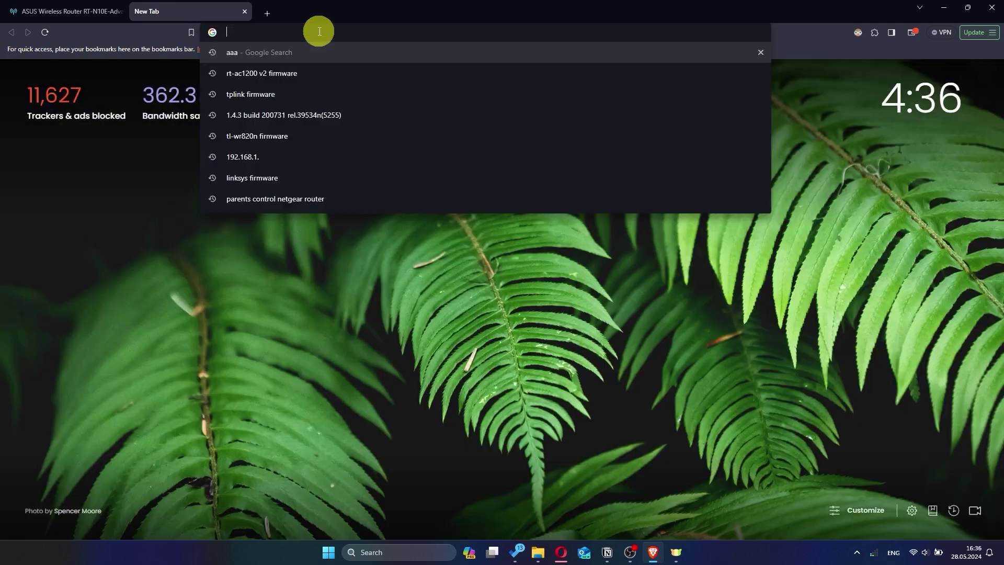
type("hhh")
key("Return")
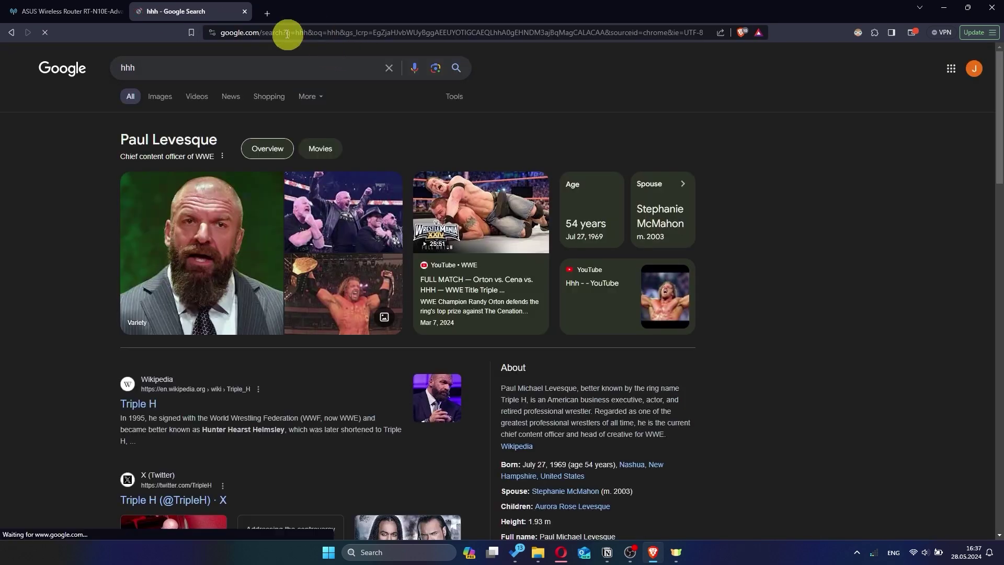